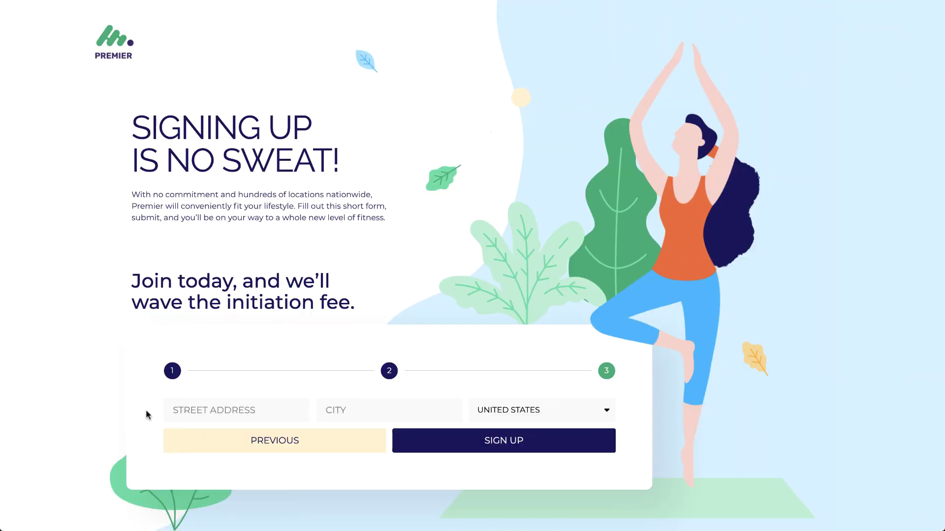
Enter WALL STREET as the street address and NEW YORK as the city, then submit with SIGN UP
{"action": "left_click", "coordinate": [170, 411]}
{"action": "type", "text": "WALL STREET"}
{"action": "left_click", "coordinate": [331, 412]}
{"action": "type", "text": "NEW YORK"}
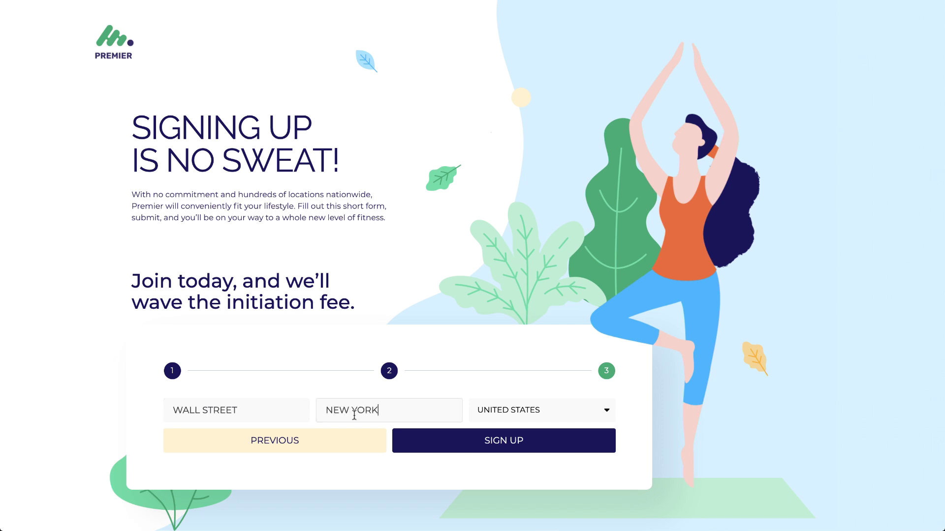
{"action": "left_click", "coordinate": [463, 448]}
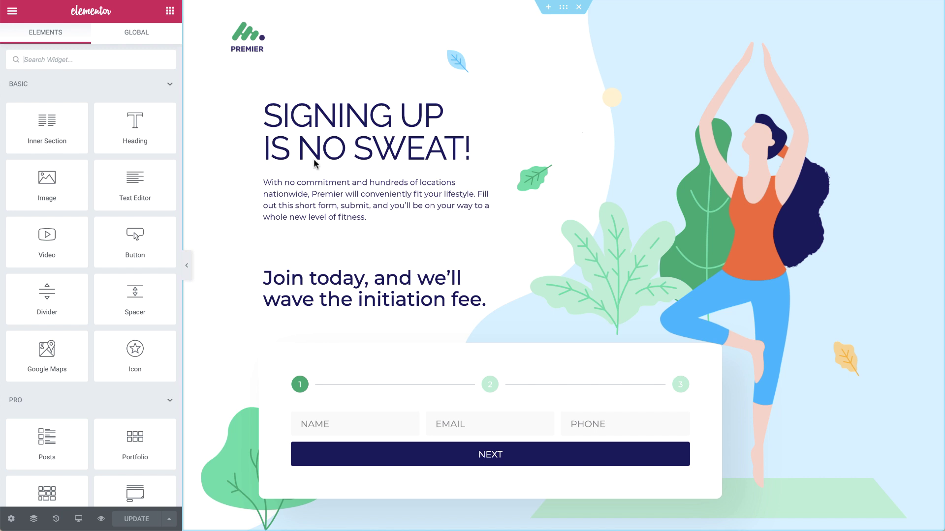
Add a Redirect action alongside Email under the form's Actions After Submit
{"action": "left_click", "coordinate": [715, 351]}
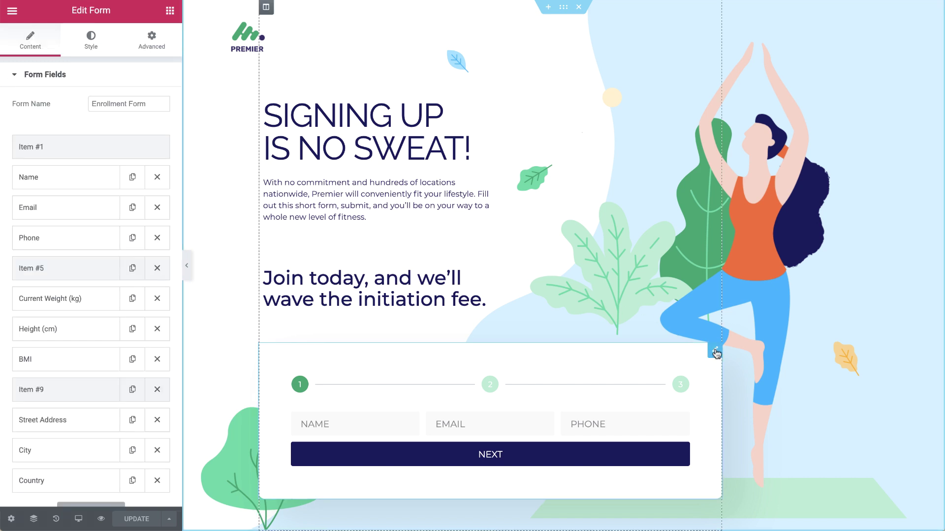
{"action": "left_click", "coordinate": [16, 74]}
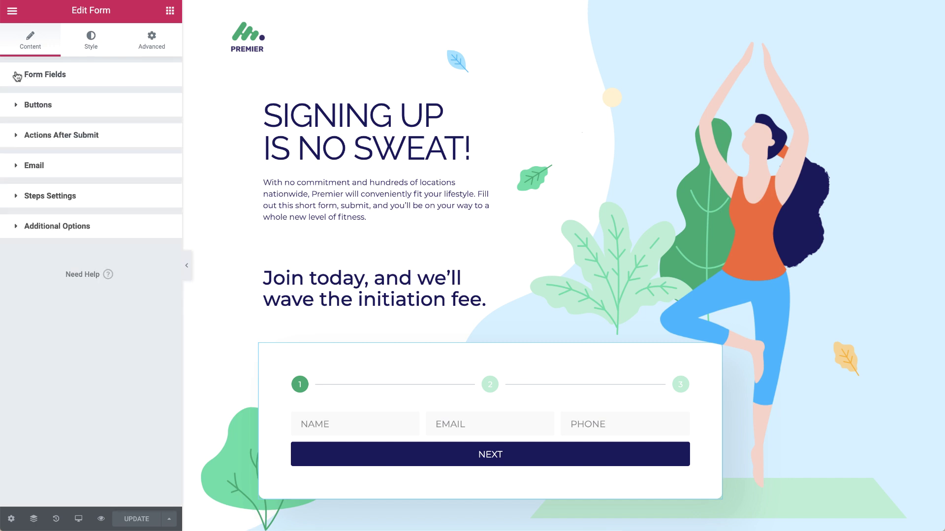
{"action": "left_click", "coordinate": [16, 134]}
{"action": "left_click", "coordinate": [59, 176]}
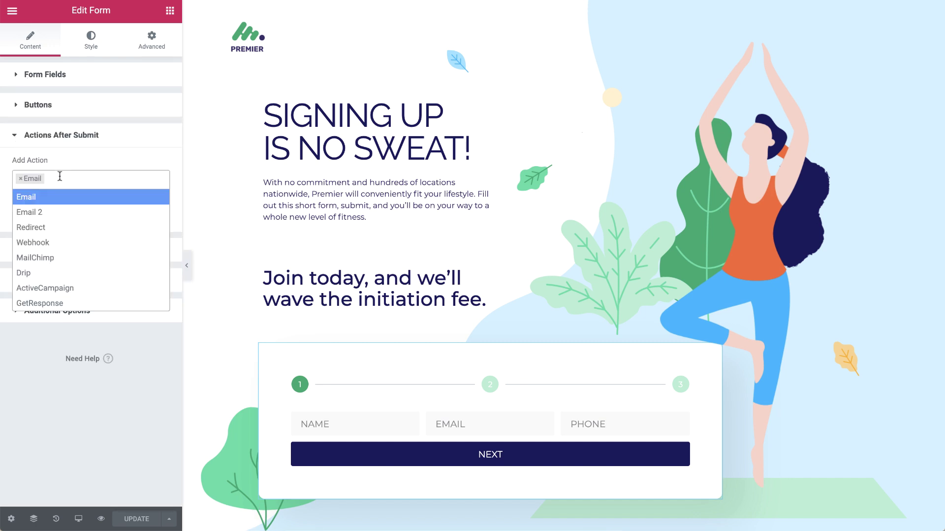
{"action": "left_click", "coordinate": [60, 223]}
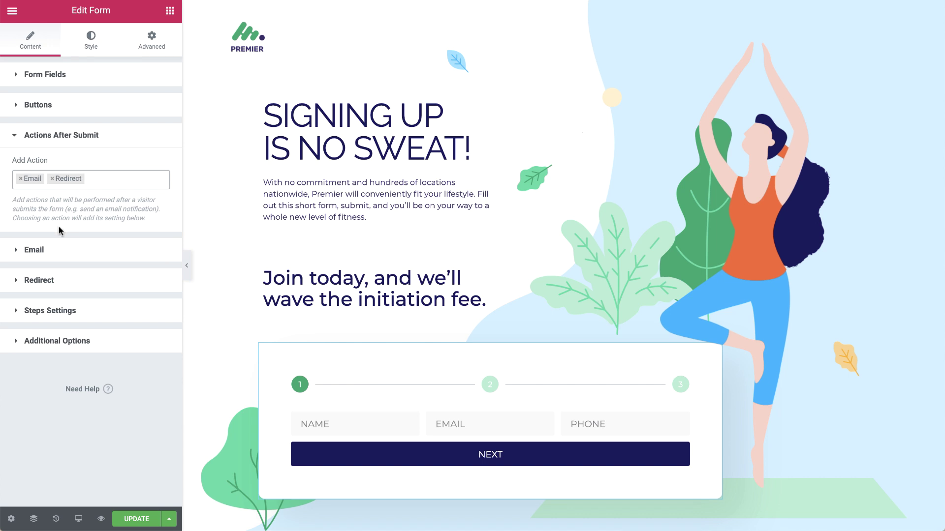
{"action": "left_click", "coordinate": [49, 278]}
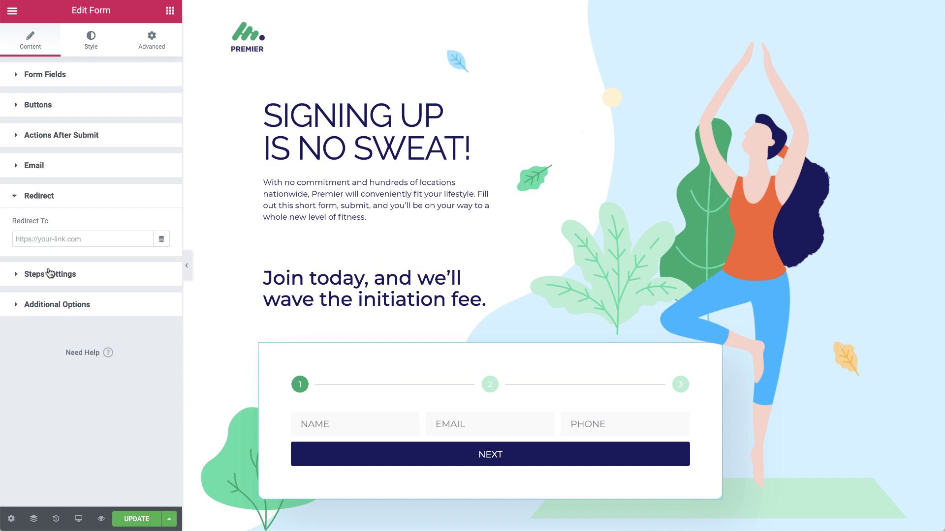
Make Redirect To a dynamic Internal URL with its type set to Content
{"action": "left_click", "coordinate": [121, 238]}
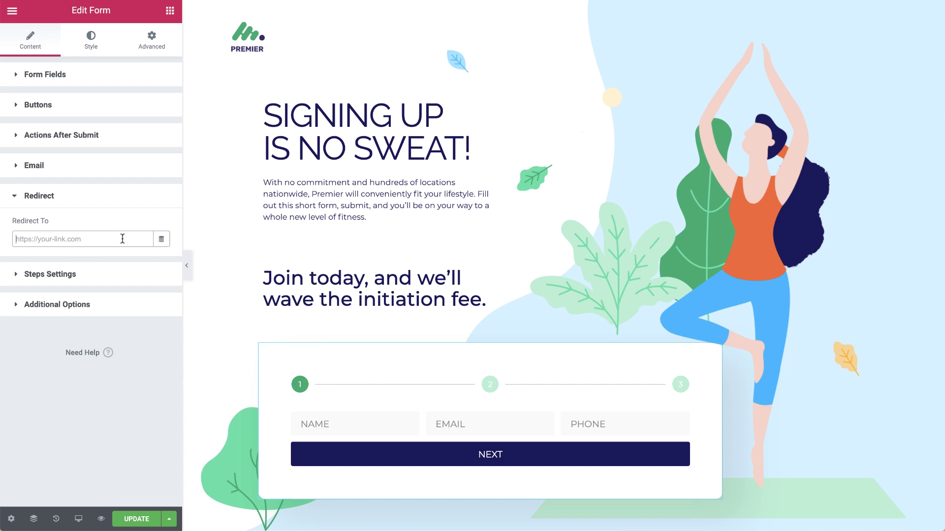
{"action": "left_click", "coordinate": [160, 240]}
{"action": "scroll", "coordinate": [139, 413], "scroll_direction": "down", "scroll_amount": 5}
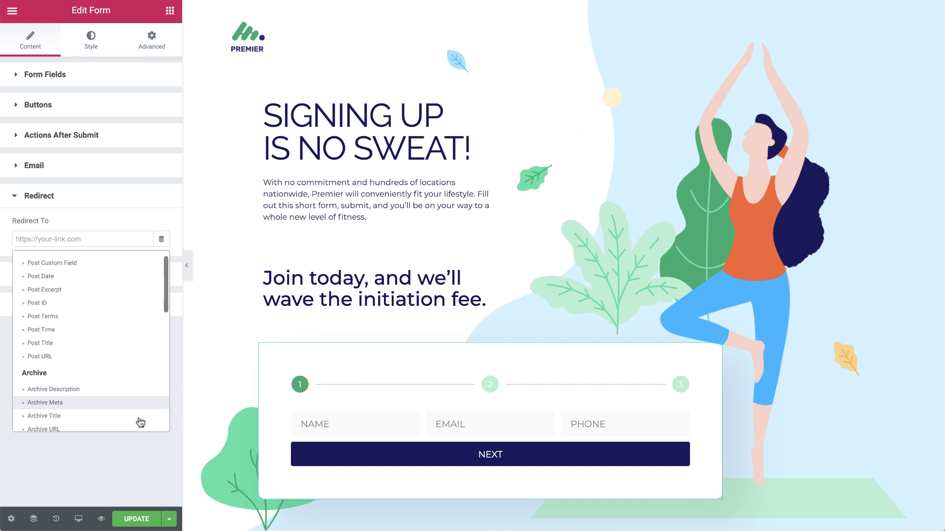
{"action": "left_click", "coordinate": [148, 391]}
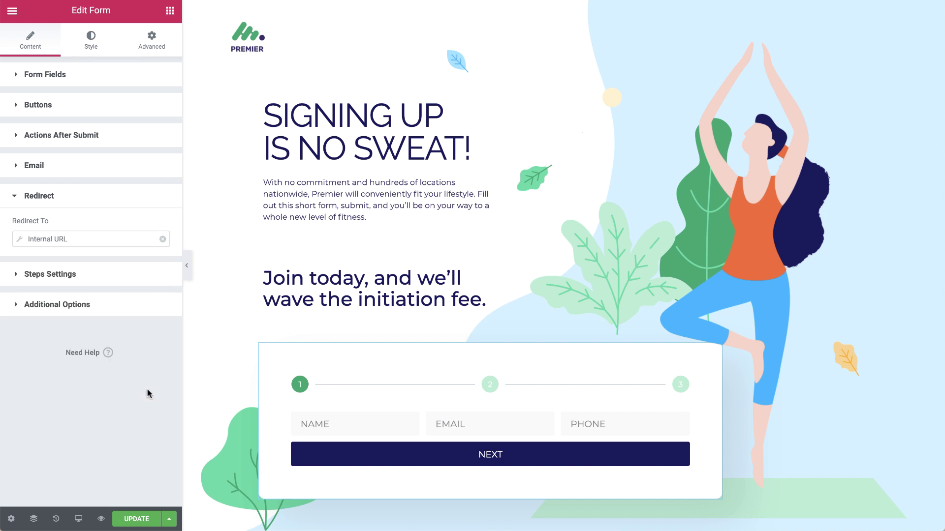
{"action": "left_click", "coordinate": [144, 239]}
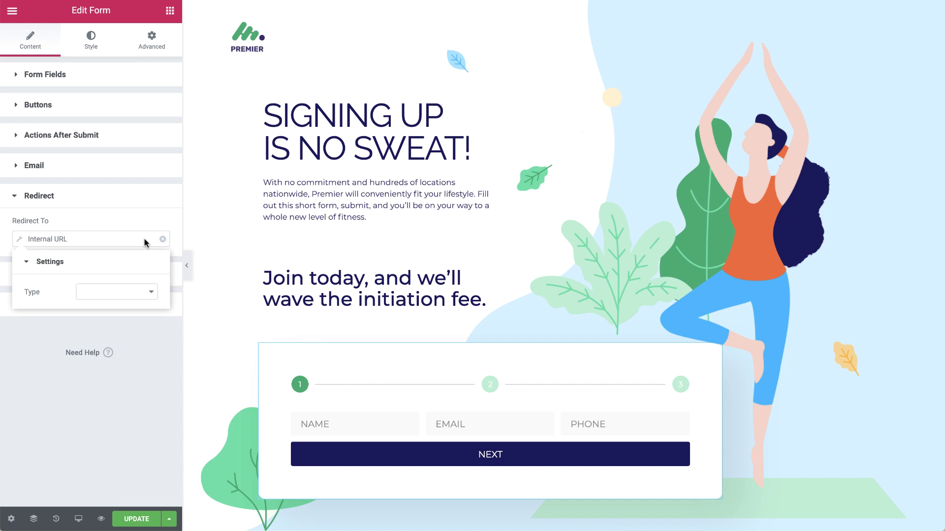
{"action": "left_click", "coordinate": [145, 293]}
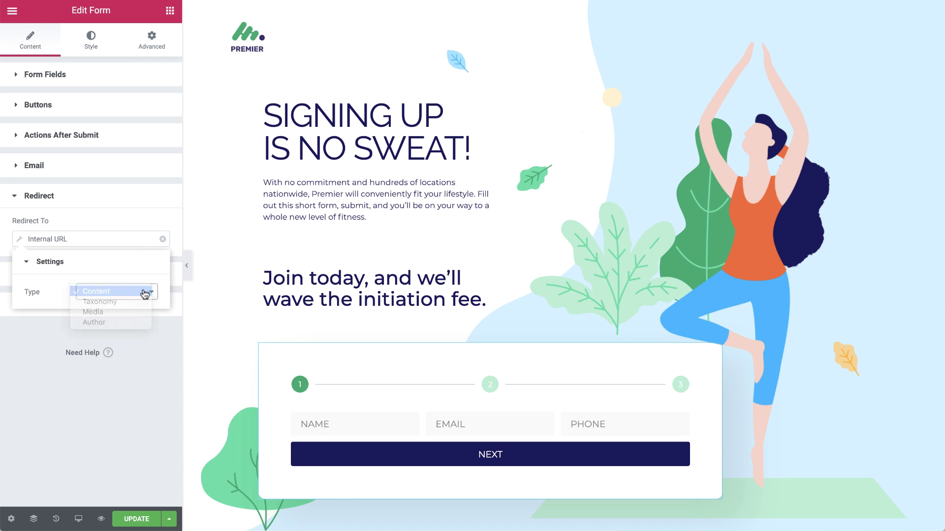
{"action": "left_click", "coordinate": [145, 293]}
Choose the 'thank you redirect' page as the destination and update the page
{"action": "left_click", "coordinate": [141, 332]}
{"action": "type", "text": "thank"}
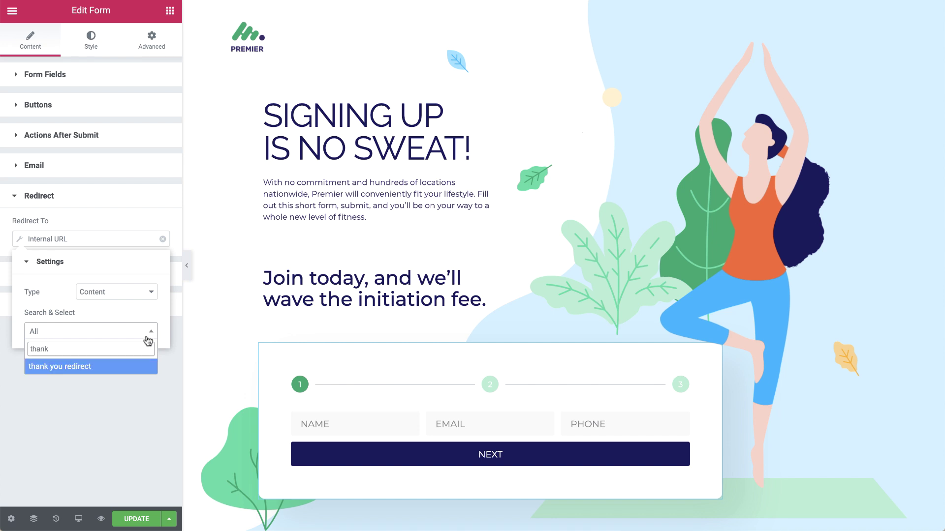
{"action": "left_click", "coordinate": [138, 366]}
{"action": "left_click", "coordinate": [138, 362]}
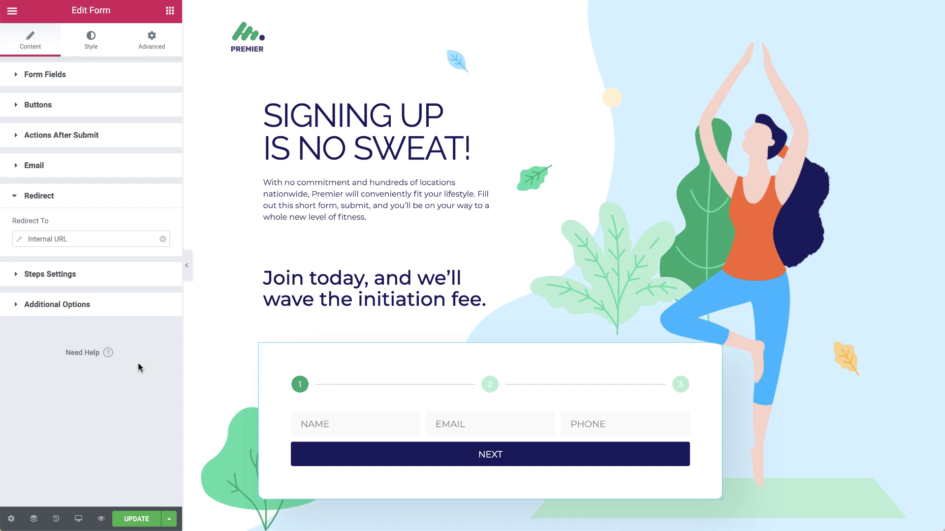
{"action": "left_click", "coordinate": [141, 520]}
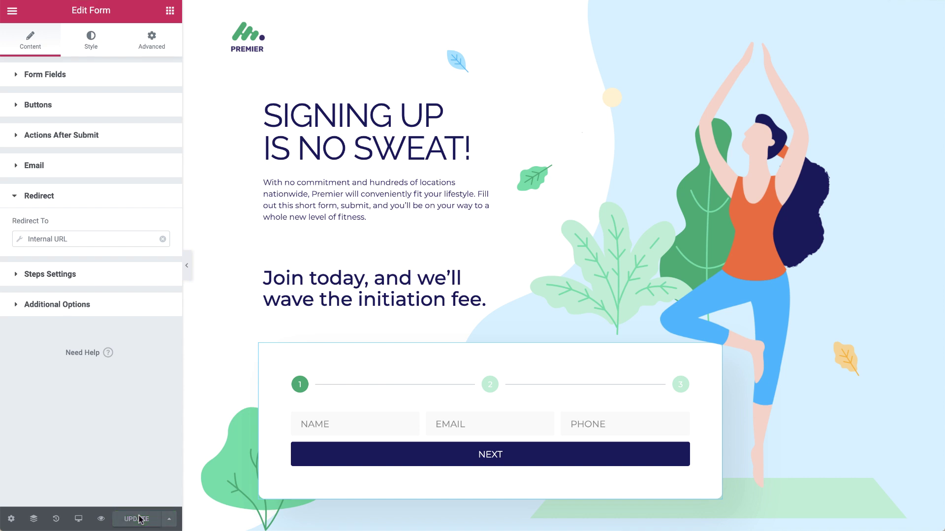
{"action": "key", "text": "ctrl+e"}
Search Finder for 'tha' and open the 'thank you redirect' page
{"action": "type", "text": "thank"}
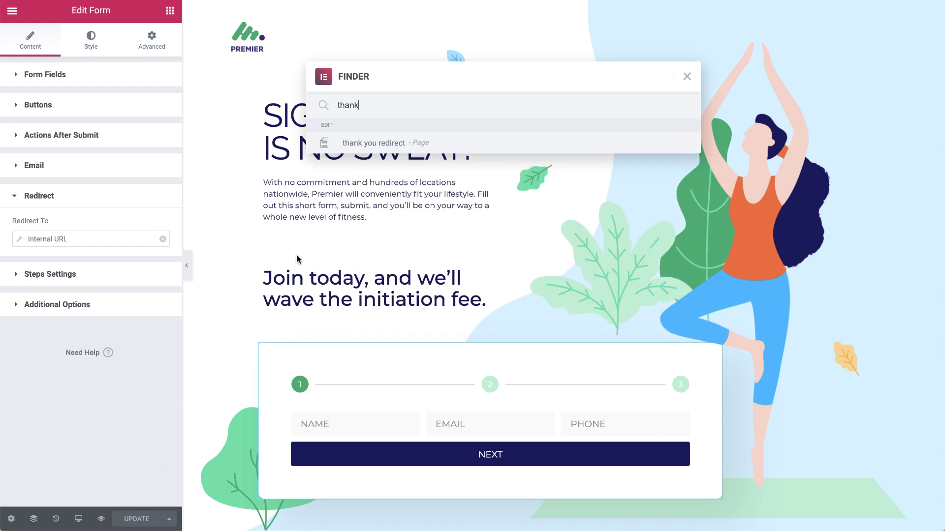
{"action": "left_click", "coordinate": [365, 146]}
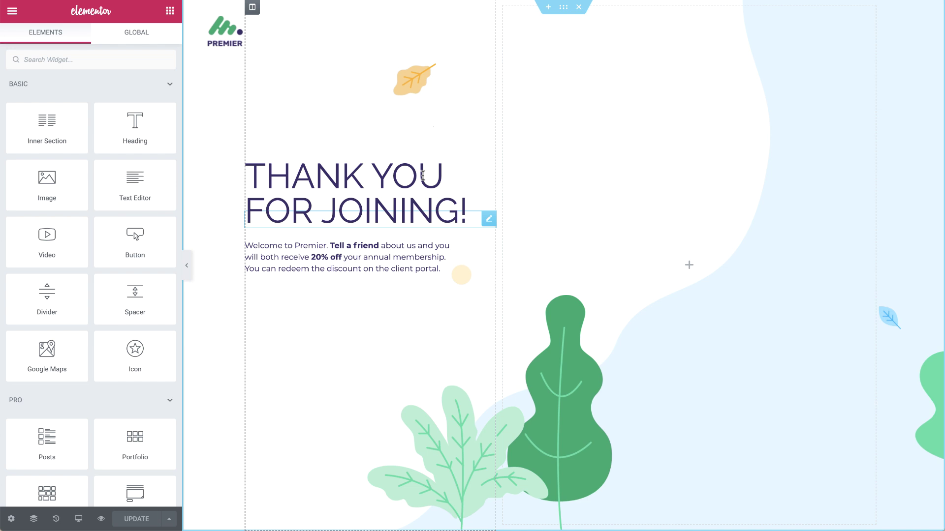
Place a Lottie widget in the right column and set its Source to External URL
{"action": "left_click", "coordinate": [161, 60]}
{"action": "type", "text": "lotti"}
{"action": "left_click_drag", "start_coordinate": [47, 99], "coordinate": [636, 171]}
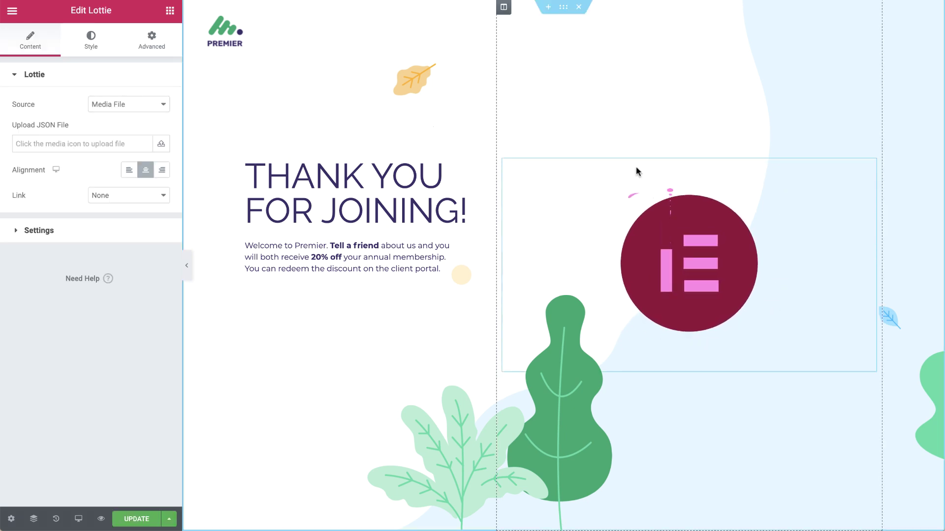
{"action": "left_click", "coordinate": [161, 104]}
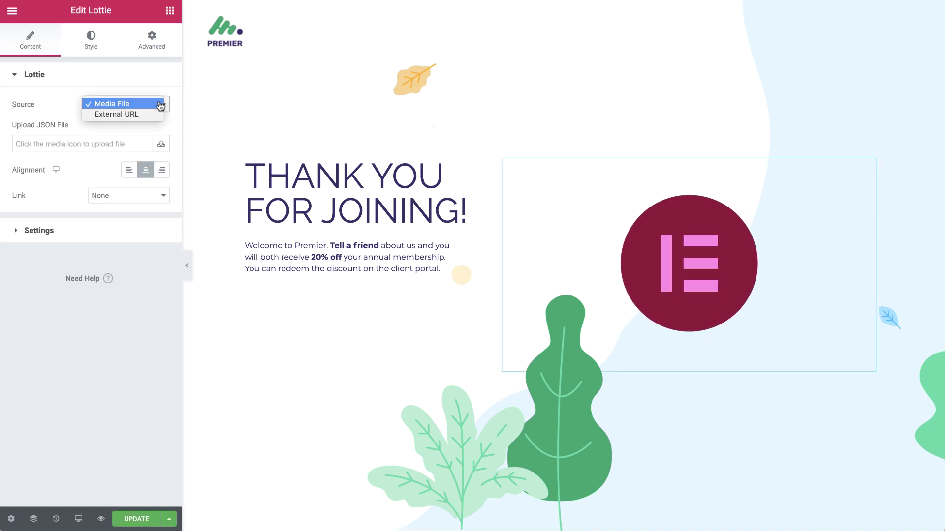
{"action": "left_click", "coordinate": [157, 114]}
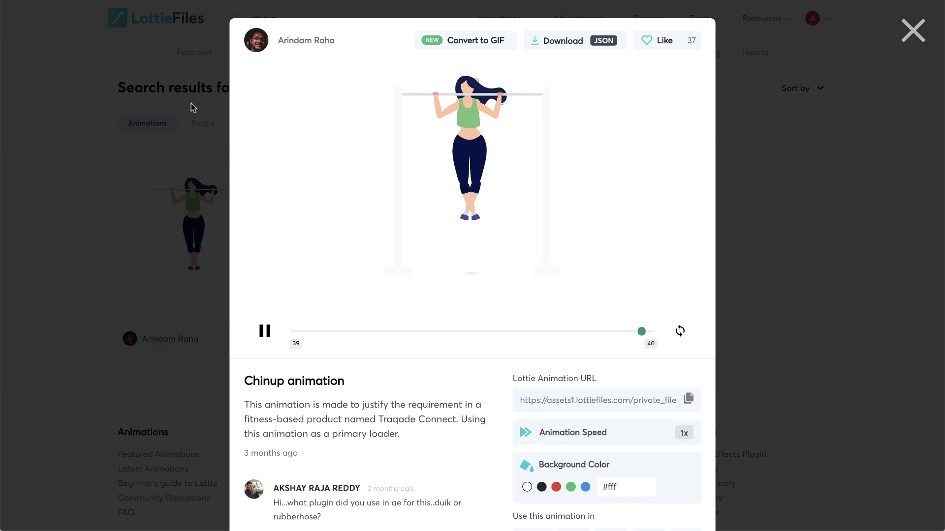
Paste the chin-up animation's link into the URL field, then switch Source to Media File
{"action": "left_click", "coordinate": [689, 400]}
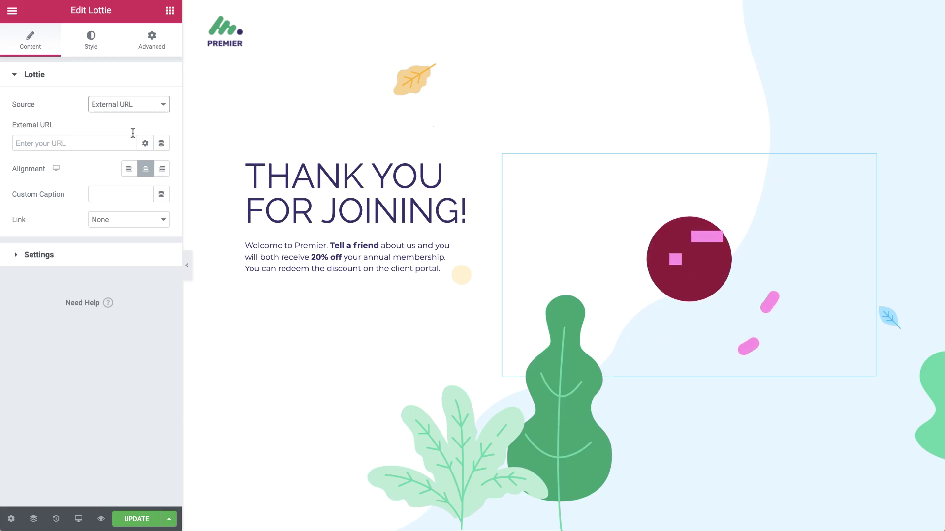
{"action": "left_click", "coordinate": [127, 142]}
{"action": "key", "text": "ctrl+v"}
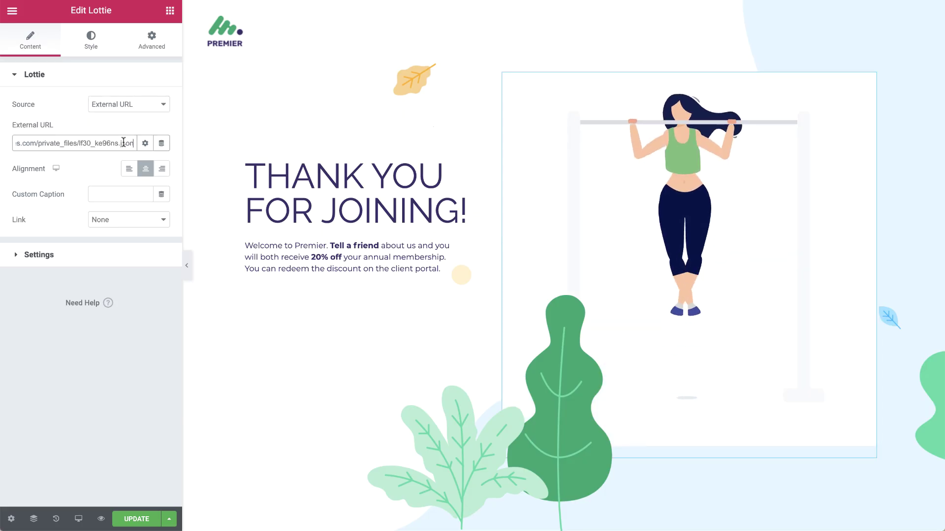
{"action": "left_click", "coordinate": [157, 109]}
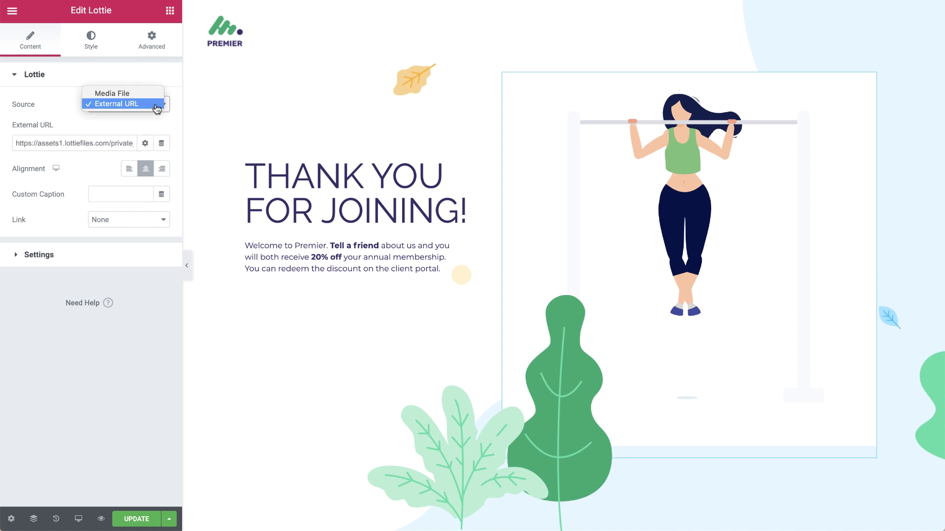
{"action": "left_click", "coordinate": [152, 95]}
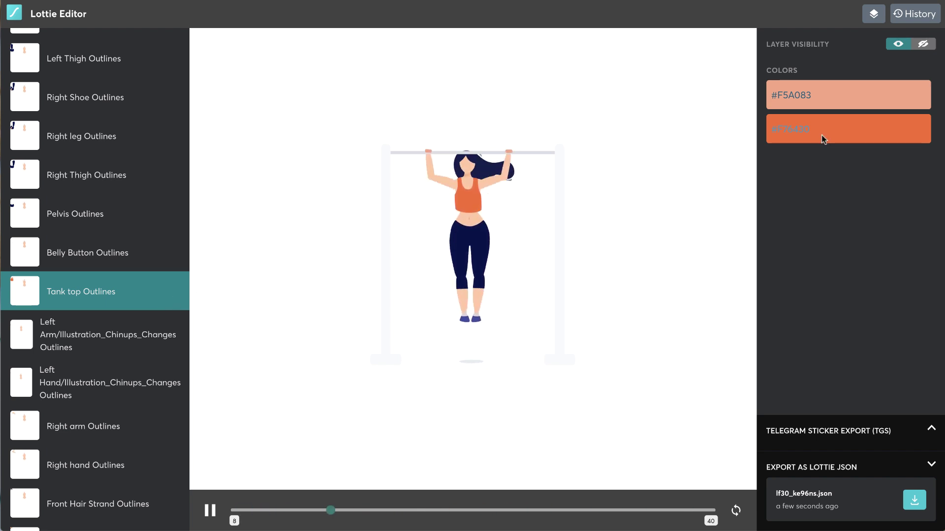
Keep the tank top orange (#F76430), hide Background Outlines, and export as Lottie JSON
{"action": "left_click", "coordinate": [852, 132]}
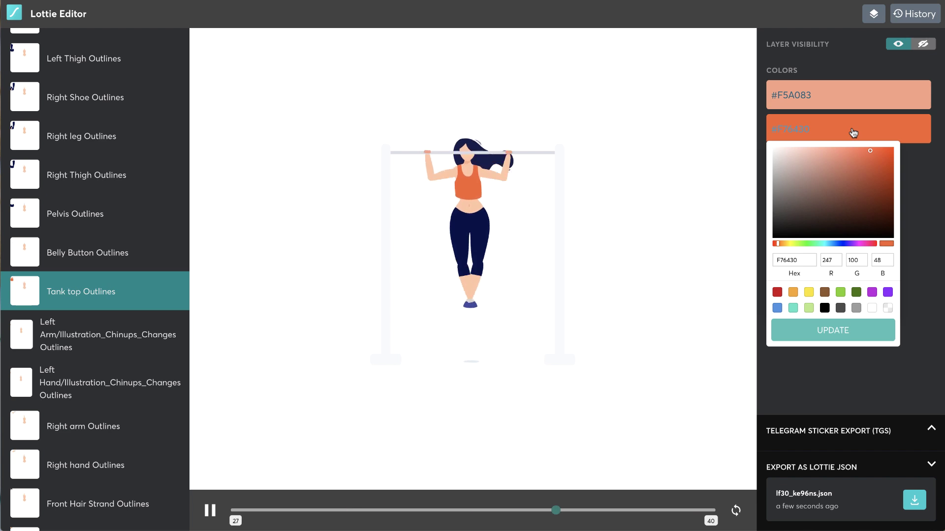
{"action": "left_click", "coordinate": [853, 132]}
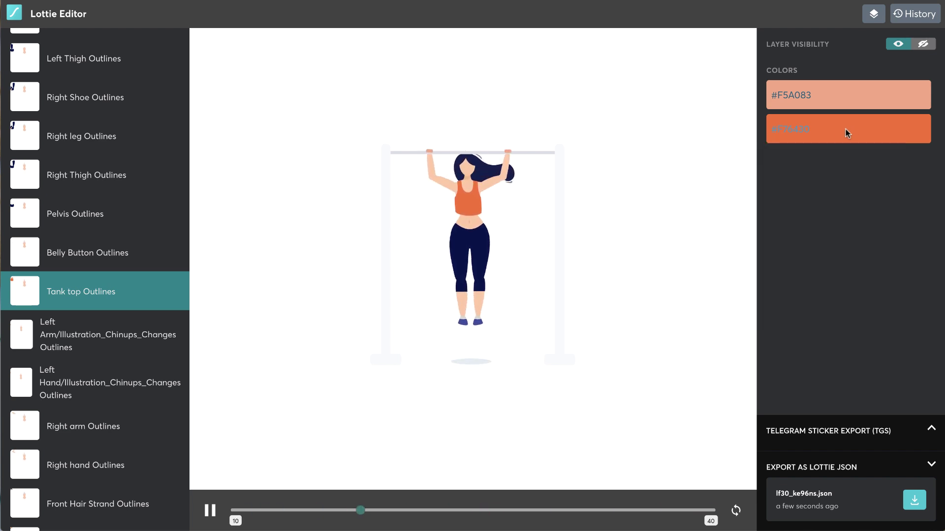
{"action": "scroll", "coordinate": [148, 292], "scroll_direction": "down", "scroll_amount": 6}
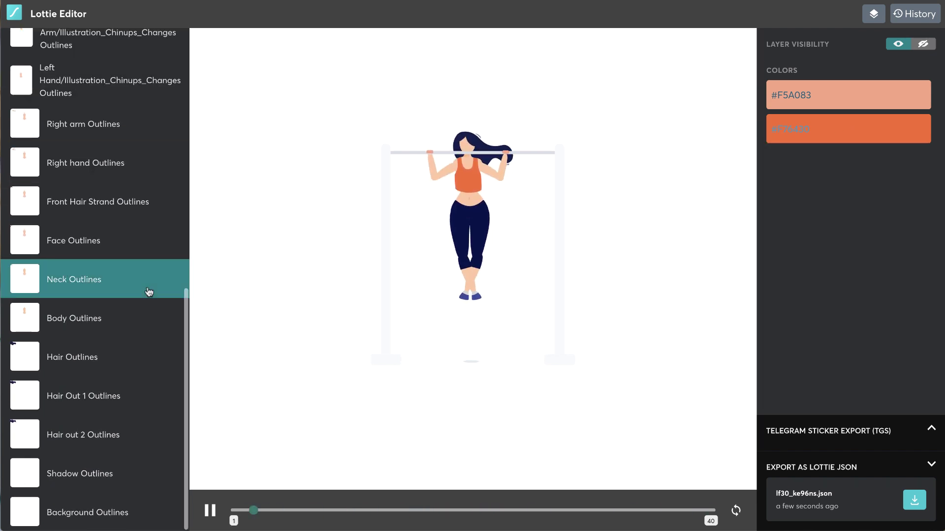
{"action": "left_click", "coordinate": [135, 494]}
{"action": "left_click", "coordinate": [925, 45]}
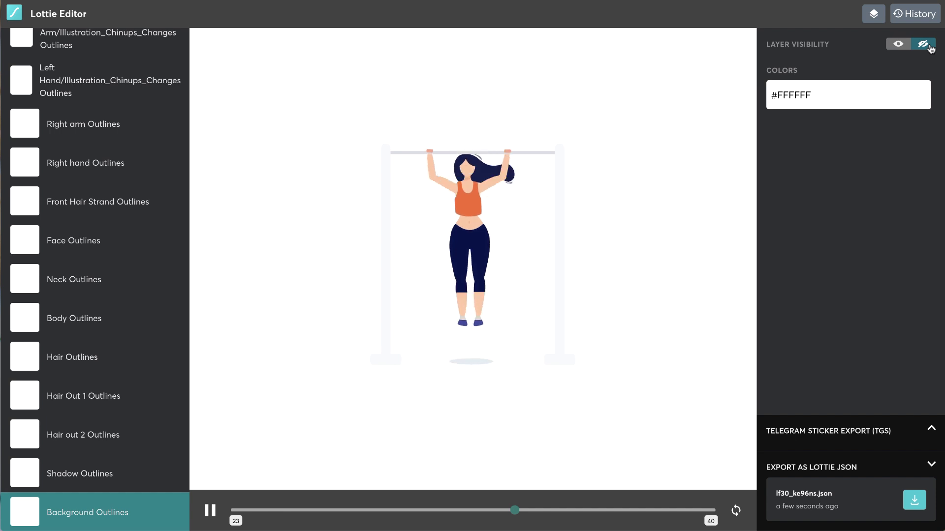
{"action": "left_click", "coordinate": [914, 499]}
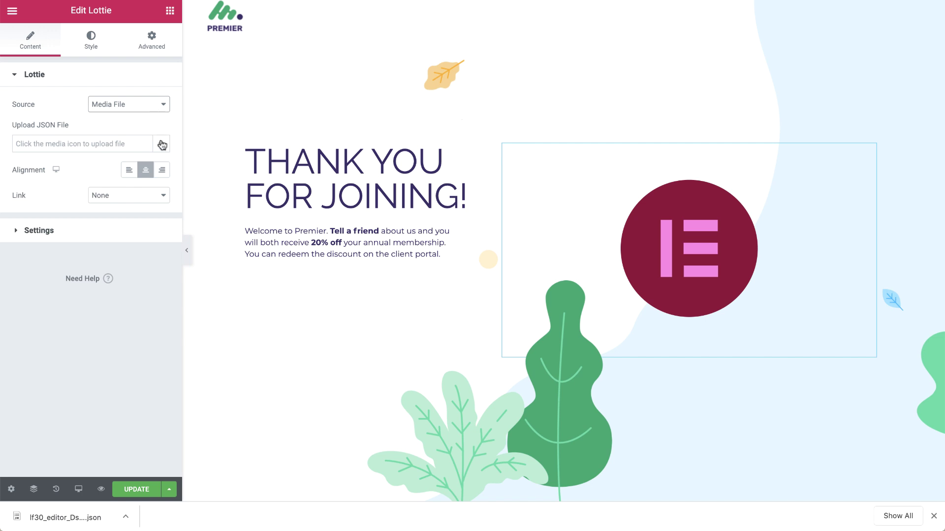
Upload lf30_editor_DsGDOY.json to the Media Library and insert it into the Lottie widget
{"action": "left_click", "coordinate": [161, 144]}
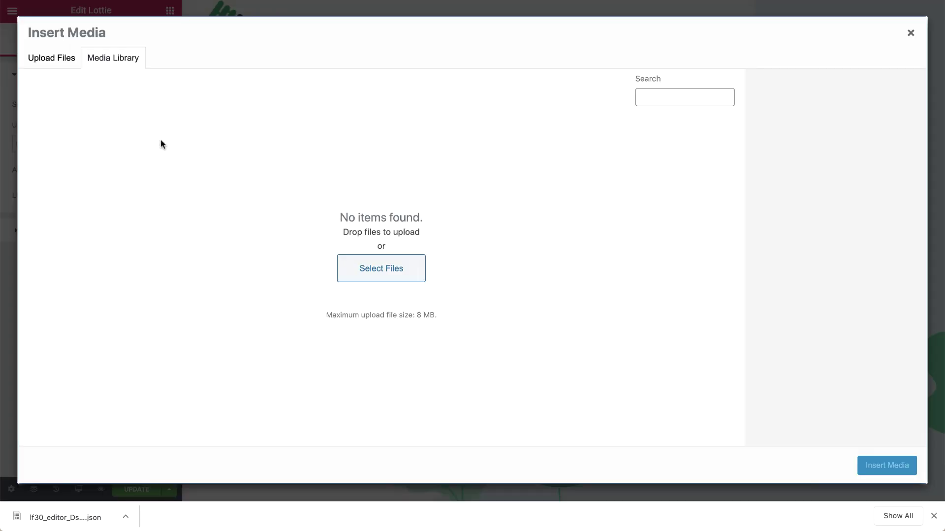
{"action": "left_click_drag", "start_coordinate": [96, 519], "coordinate": [262, 266]}
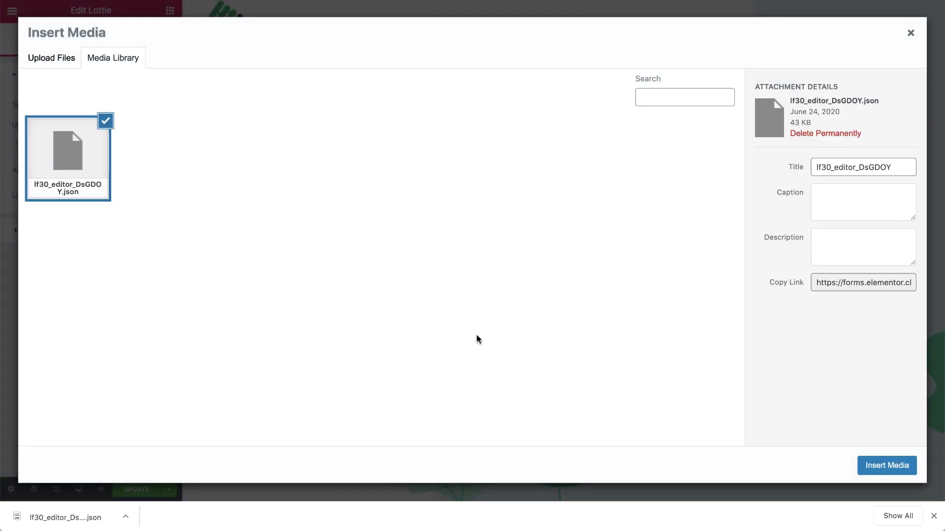
{"action": "left_click", "coordinate": [884, 469]}
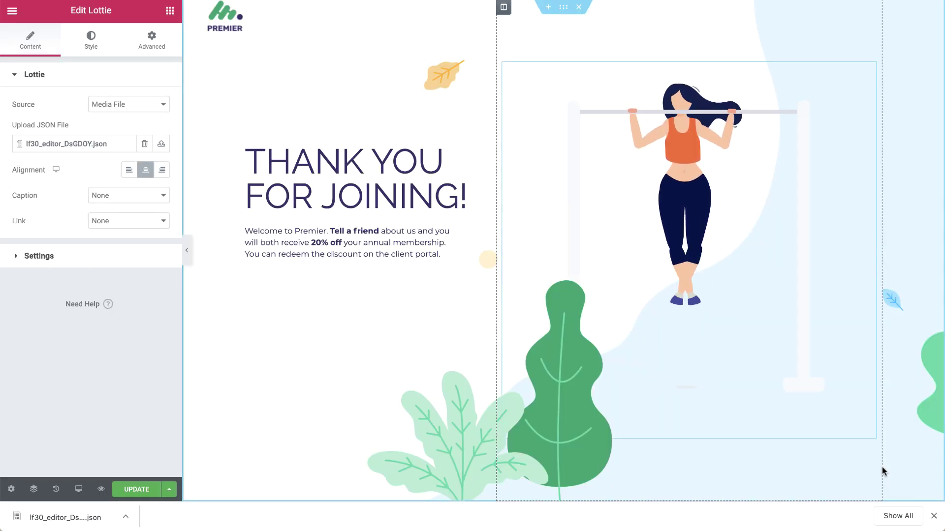
{"action": "left_click", "coordinate": [934, 516]}
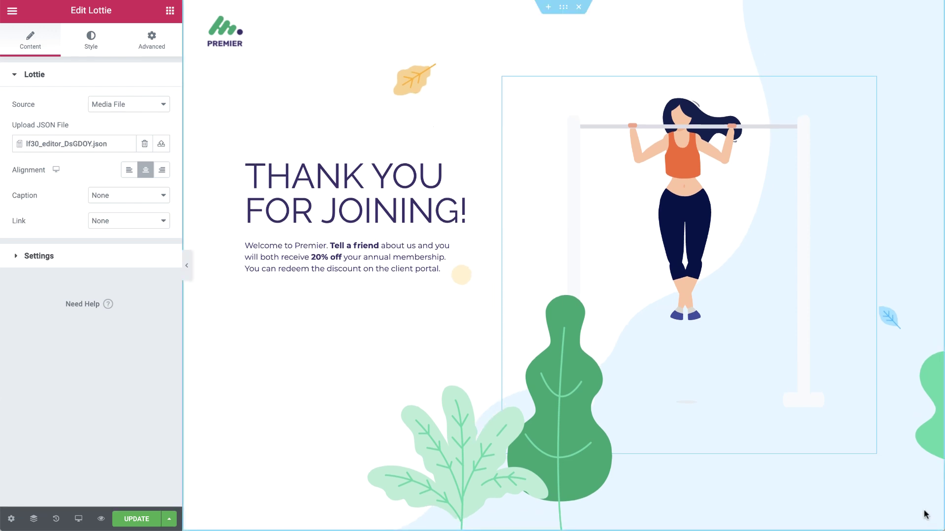
{"action": "left_click", "coordinate": [92, 44]}
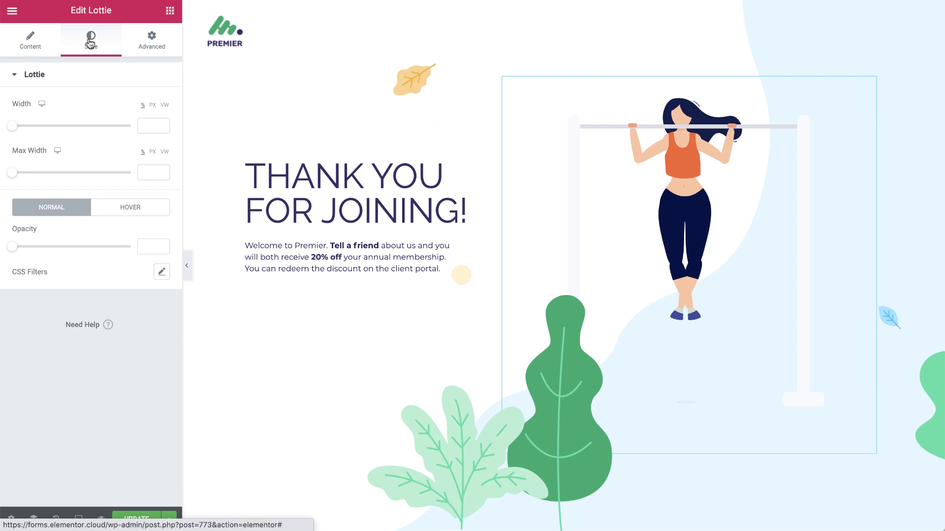
Set the Lottie widget's width to 750 px
{"action": "left_click", "coordinate": [152, 105]}
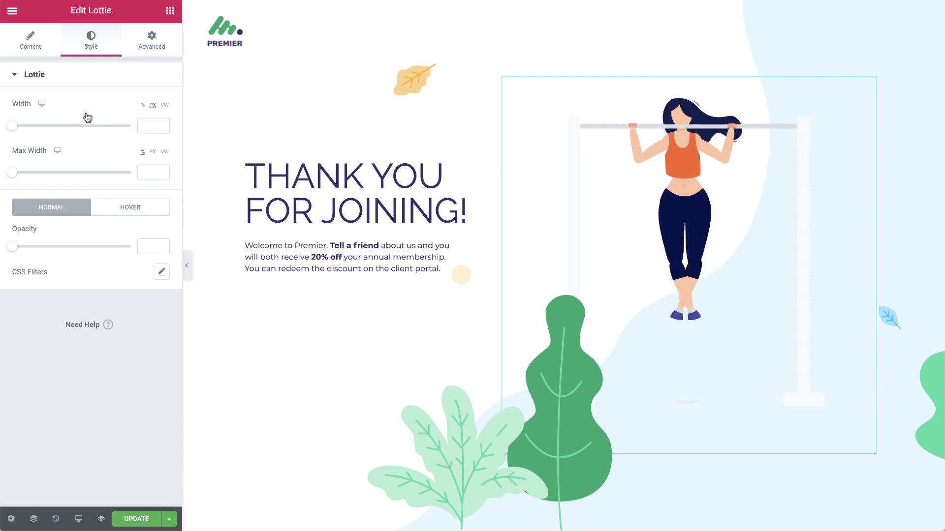
{"action": "left_click_drag", "start_coordinate": [15, 127], "coordinate": [102, 130]}
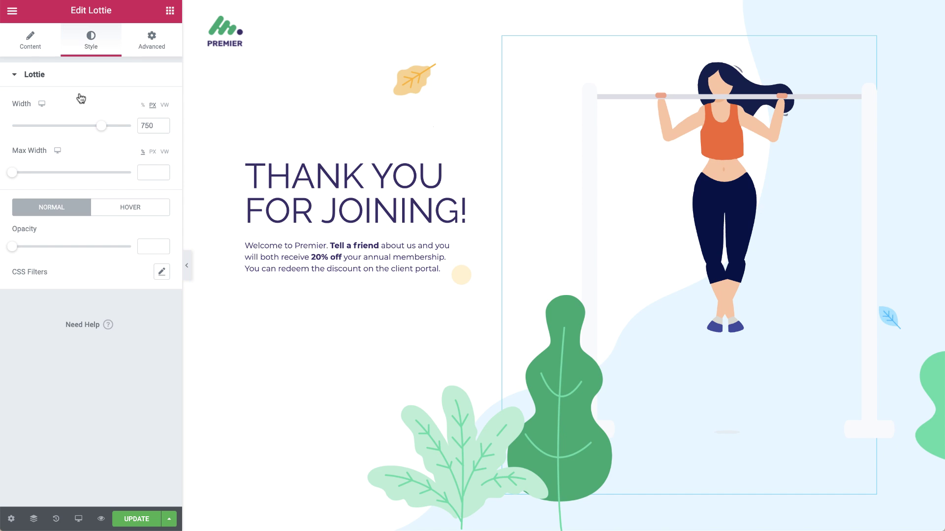
{"action": "left_click", "coordinate": [31, 47]}
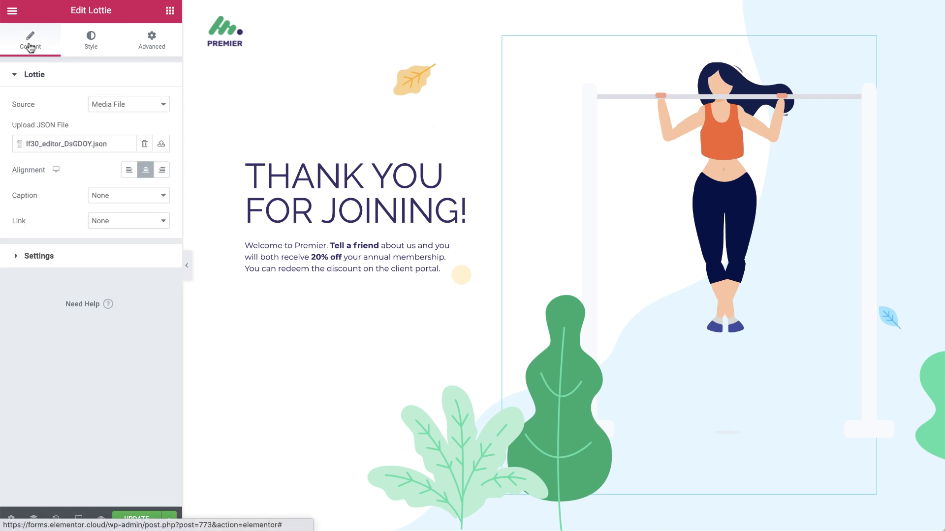
Set Trigger to None, turn Loop on, set Play Speed to 0.7, and update the page
{"action": "left_click", "coordinate": [39, 256]}
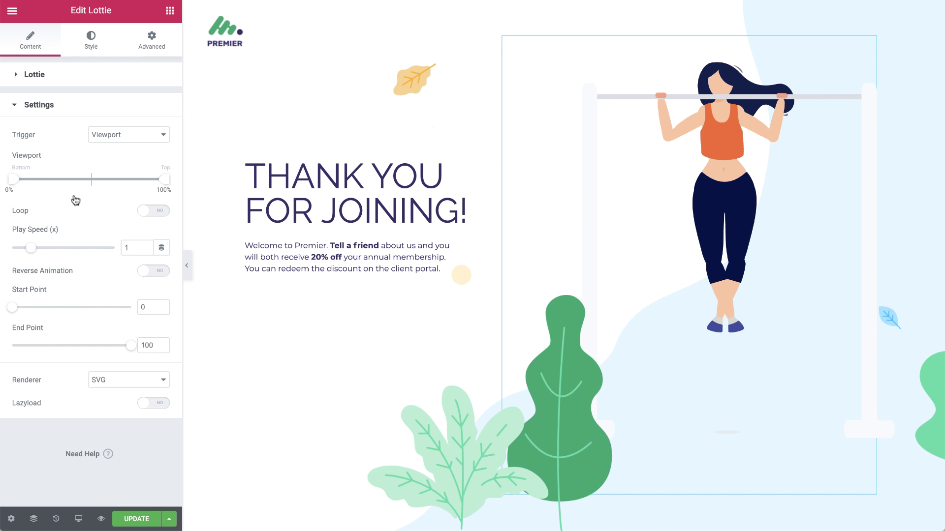
{"action": "left_click", "coordinate": [113, 137]}
{"action": "left_click", "coordinate": [118, 176]}
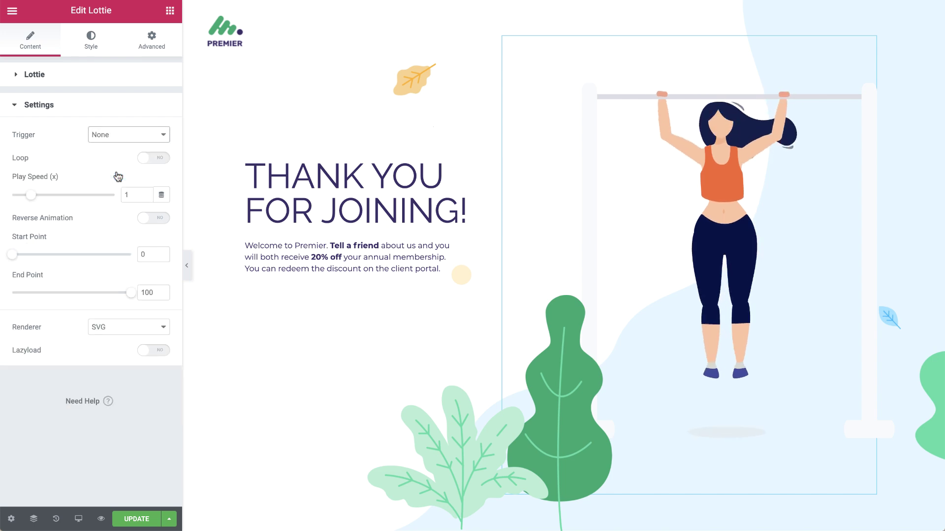
{"action": "left_click", "coordinate": [158, 158]}
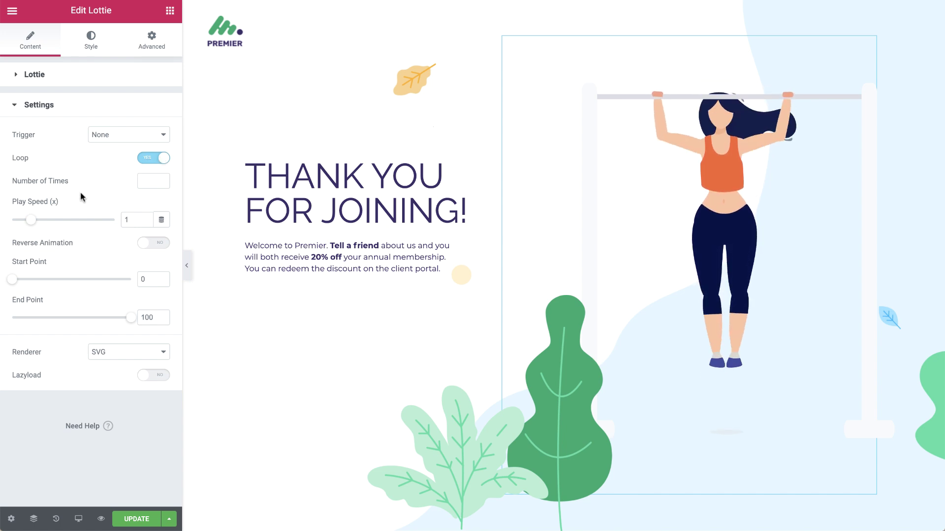
{"action": "left_click_drag", "start_coordinate": [32, 220], "coordinate": [26, 225]}
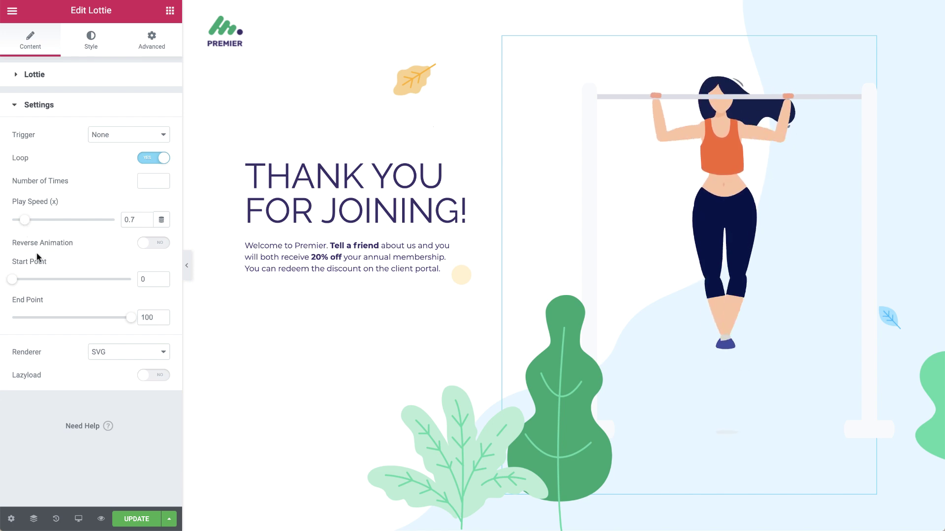
{"action": "left_click", "coordinate": [136, 519]}
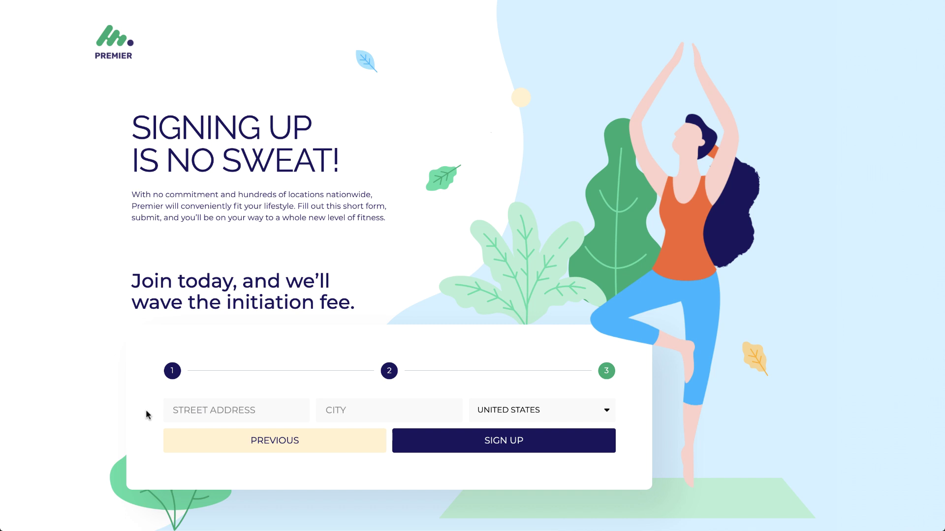
Enter 'WALL STREET' as Street Address and 'NEW YORK' as City, then submit the sign-up form
{"action": "left_click", "coordinate": [170, 412]}
{"action": "type", "text": "WALL STREET"}
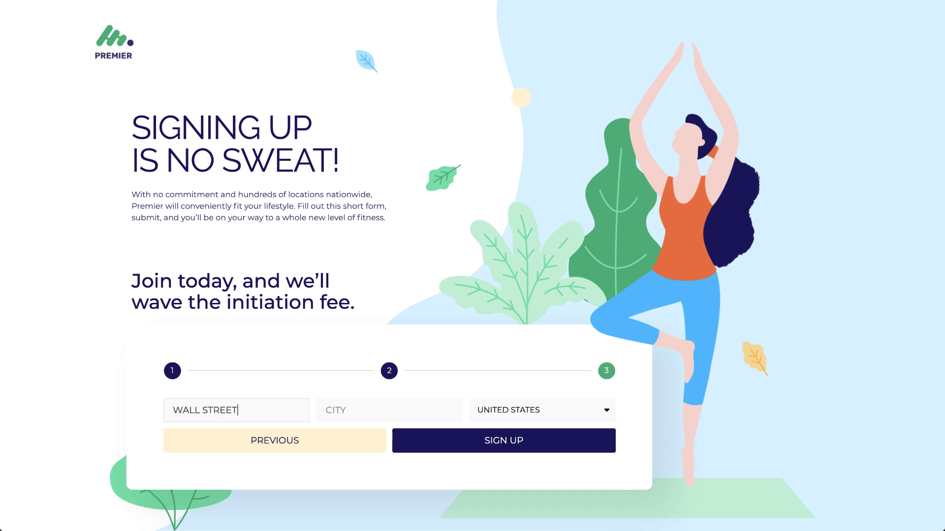
{"action": "left_click", "coordinate": [335, 411]}
{"action": "type", "text": "NEW YORK"}
{"action": "left_click", "coordinate": [463, 447]}
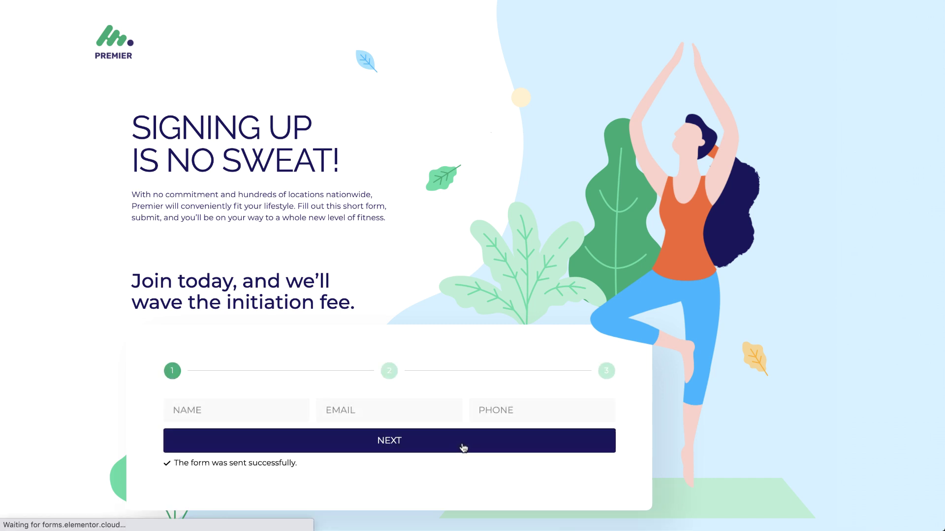